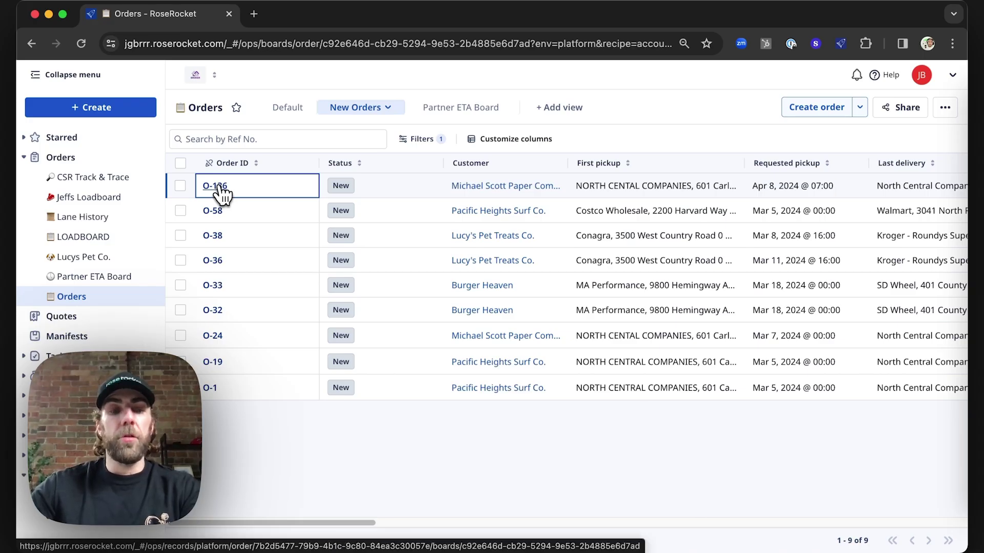
# Step: Open order O-136 and its partner list, backing out of creating a new partner
pyautogui.click(221, 187)
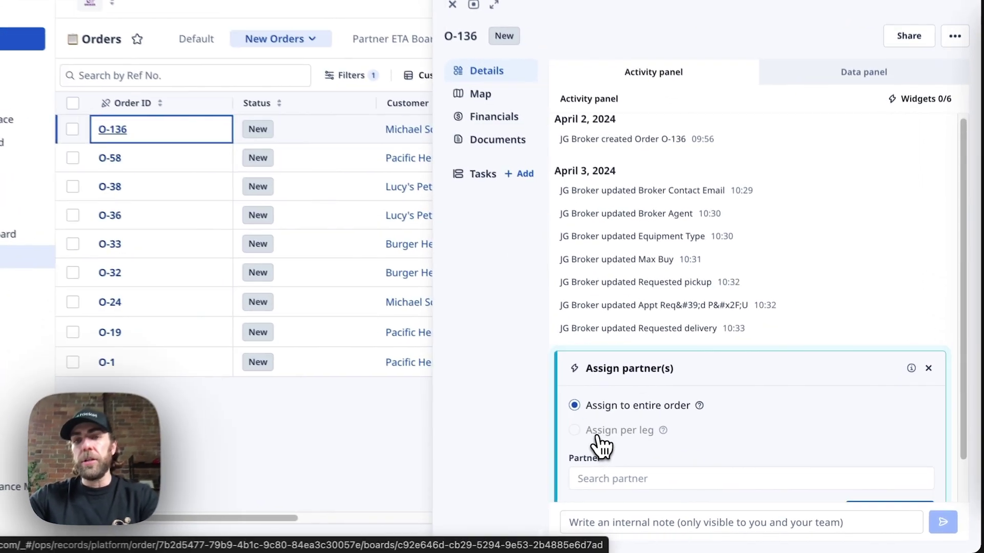
pyautogui.scroll(-1, 635, 454)
pyautogui.scroll(-1, 593, 438)
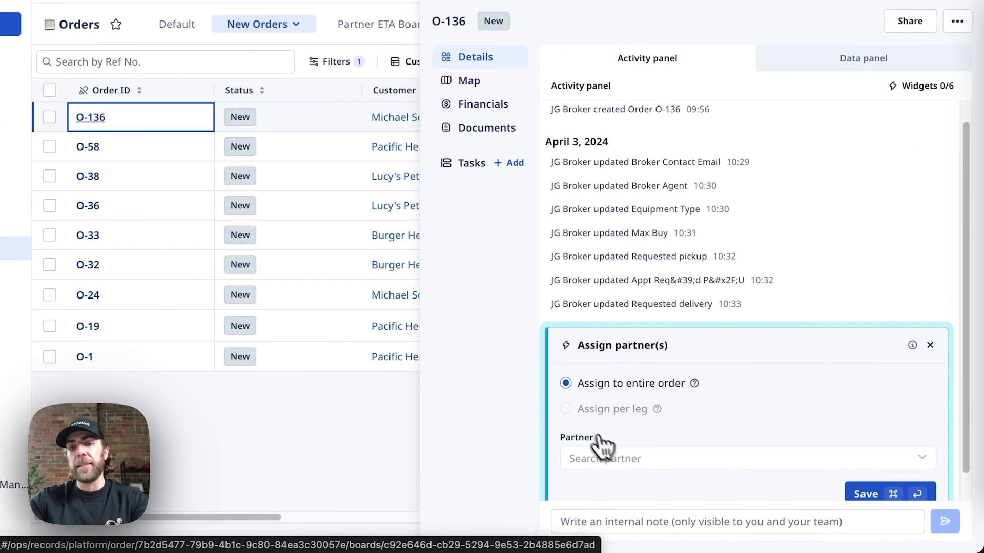
pyautogui.click(624, 460)
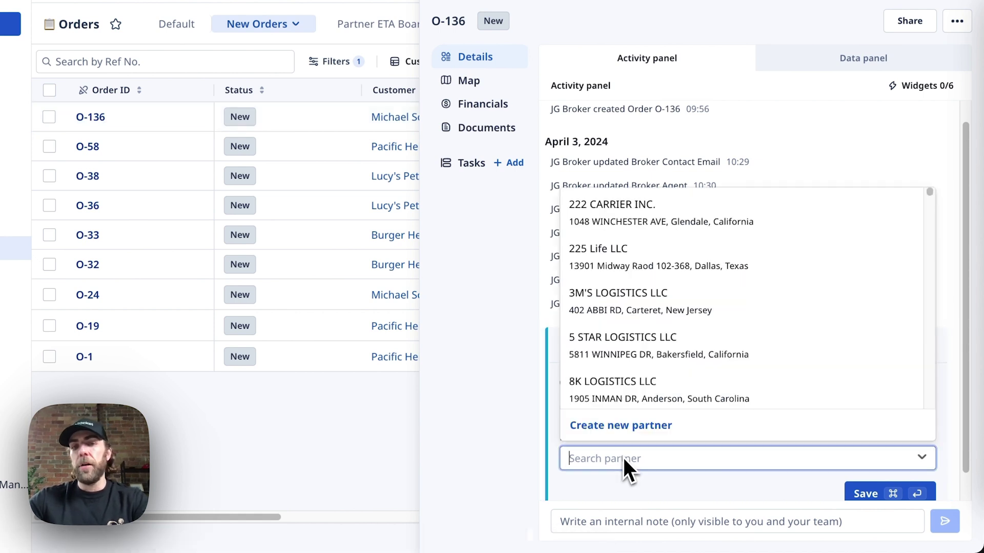
pyautogui.click(629, 427)
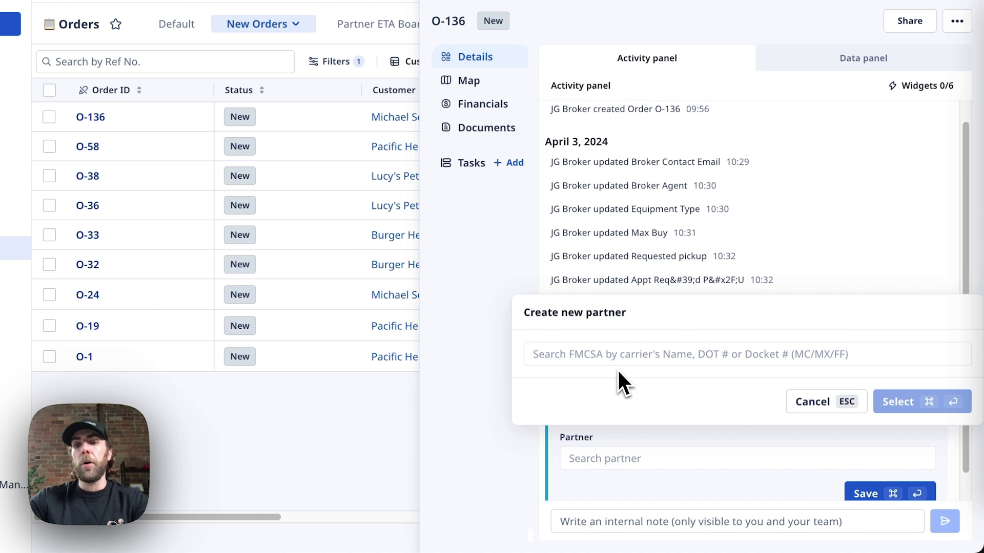
pyautogui.click(819, 404)
# Step: Search the partner list for '222' and pick 222 CARRIER INC
pyautogui.click(640, 463)
pyautogui.write('22')
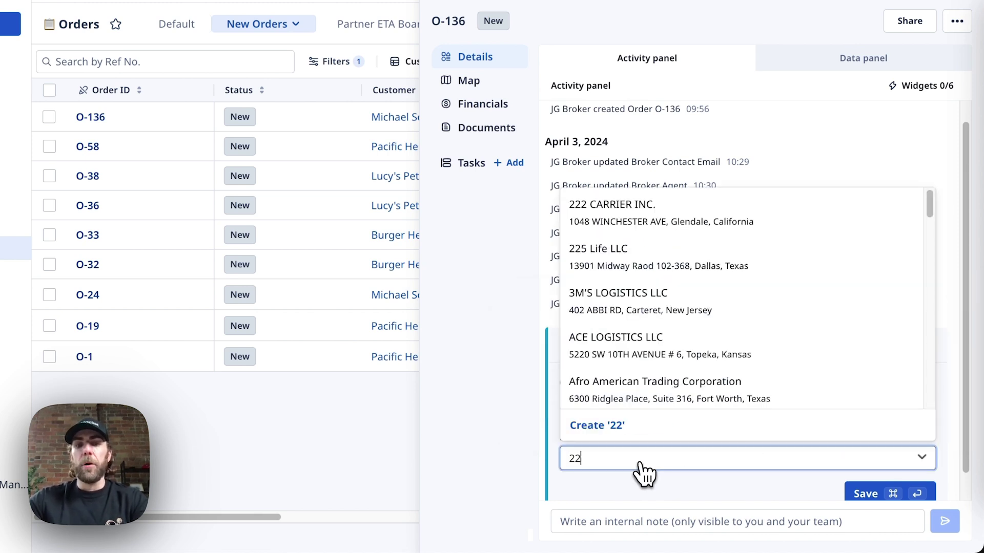
pyautogui.write('2')
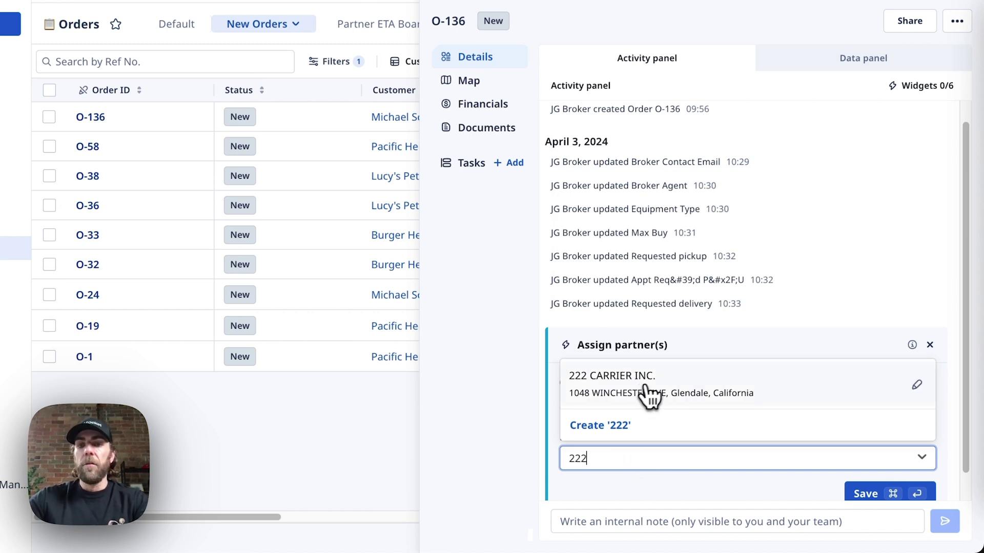
pyautogui.click(674, 392)
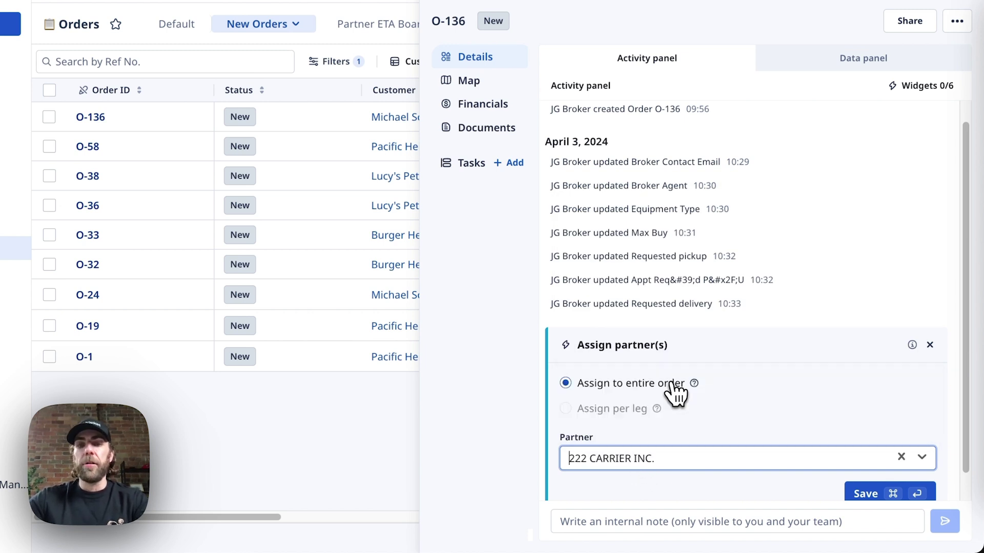
# Step: Save 222 CARRIER INC. on O-136 with a $1,000.00 partner cost and send the rate confirmation
pyautogui.click(871, 495)
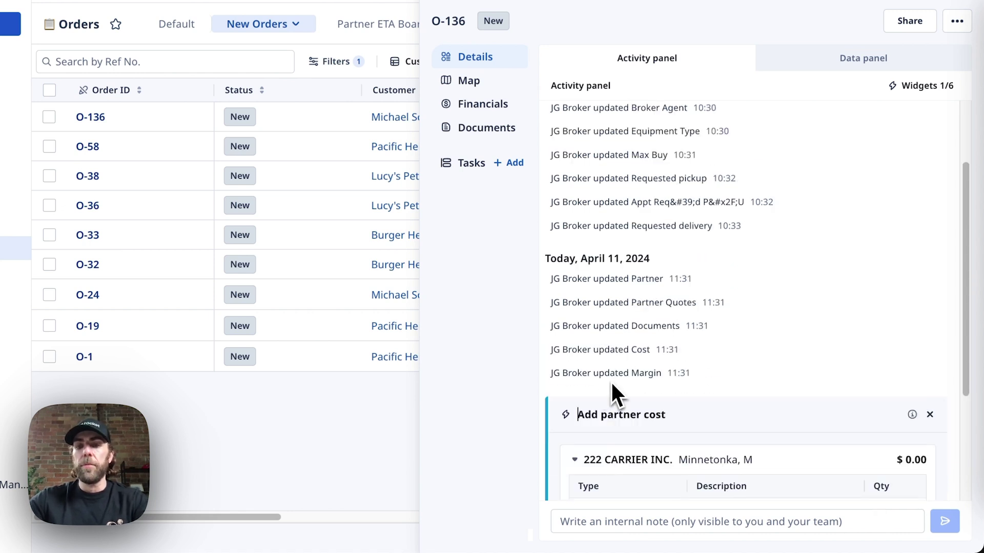
pyautogui.click(784, 402)
pyautogui.press('Tab')
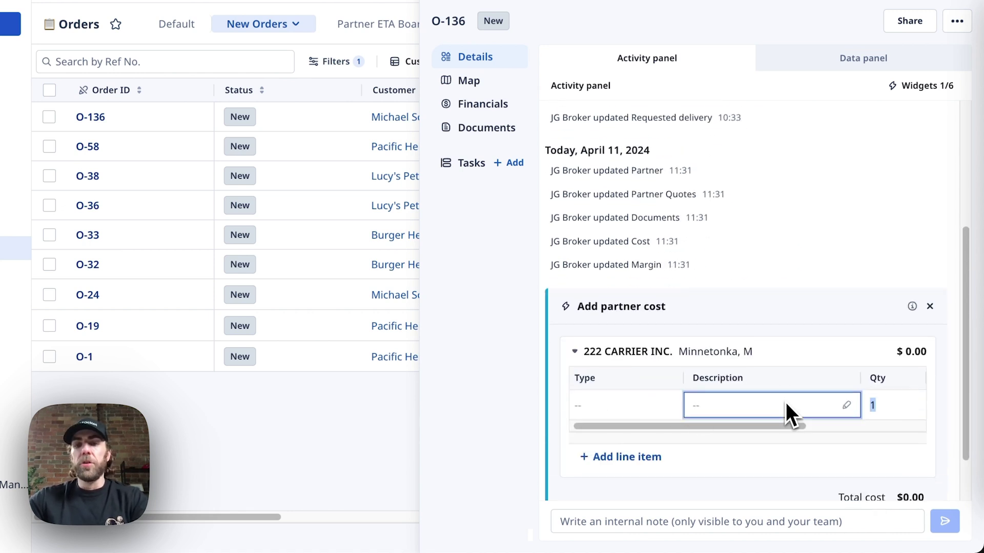
pyautogui.press('Tab')
pyautogui.write('1000')
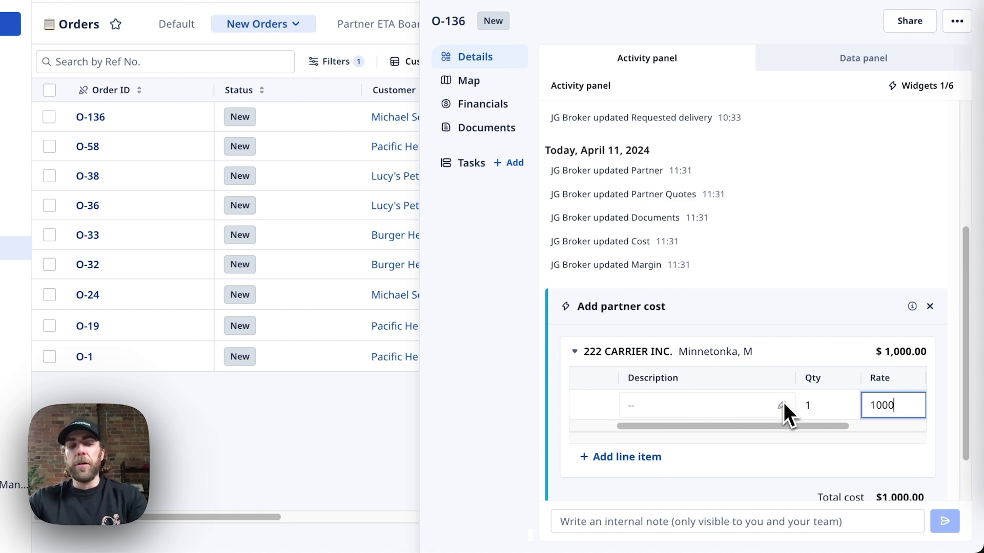
pyautogui.press('Tab')
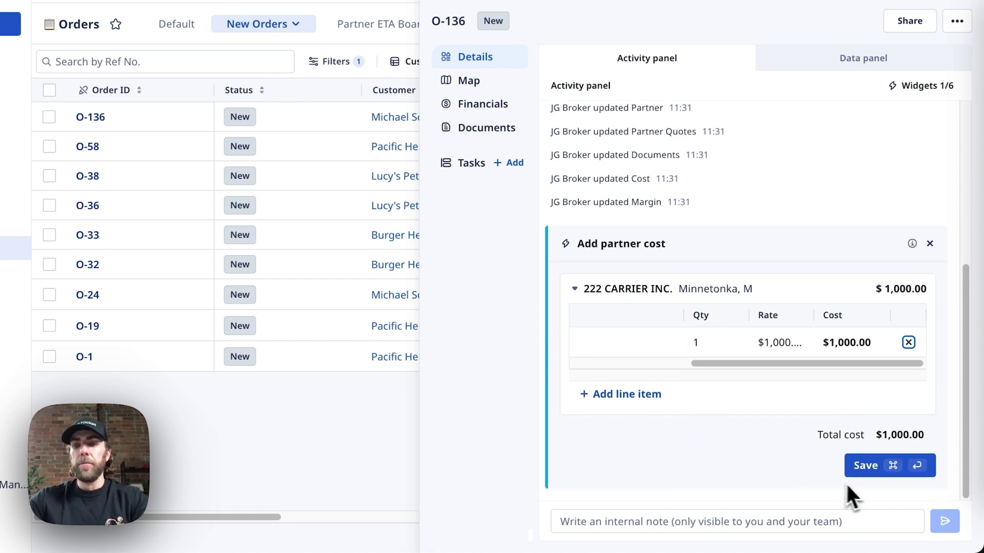
pyautogui.click(866, 475)
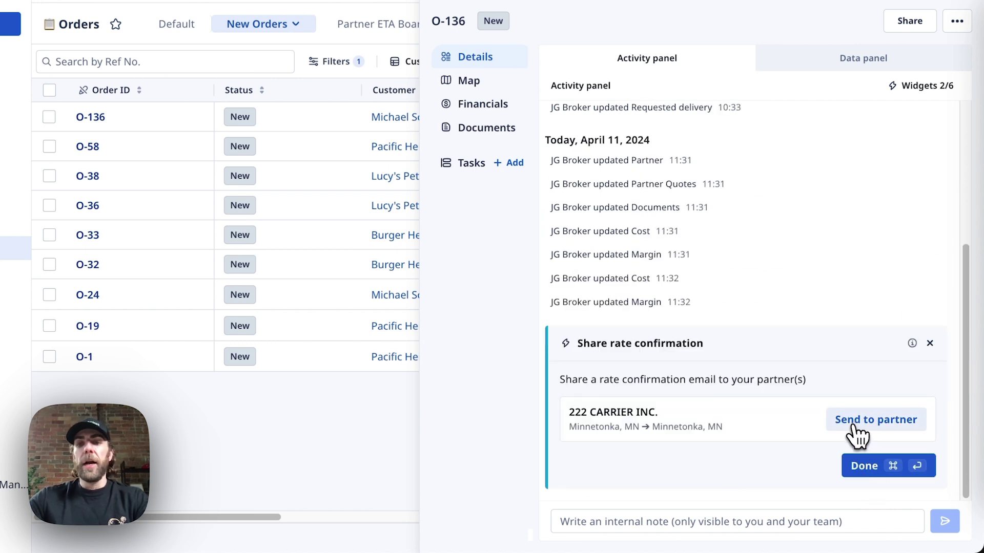
pyautogui.click(854, 423)
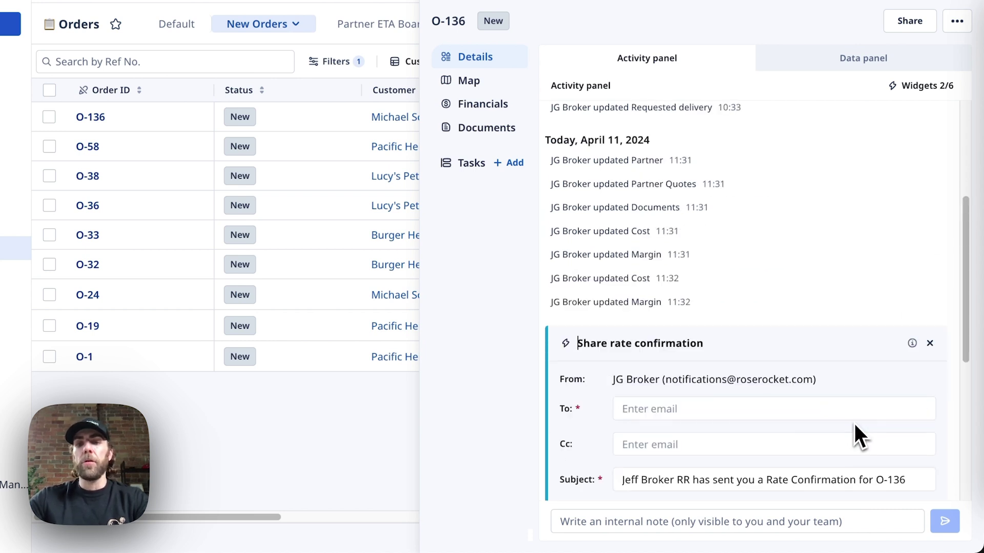
# Step: Address the rate confirmation email to the suggested partner contact
pyautogui.click(684, 414)
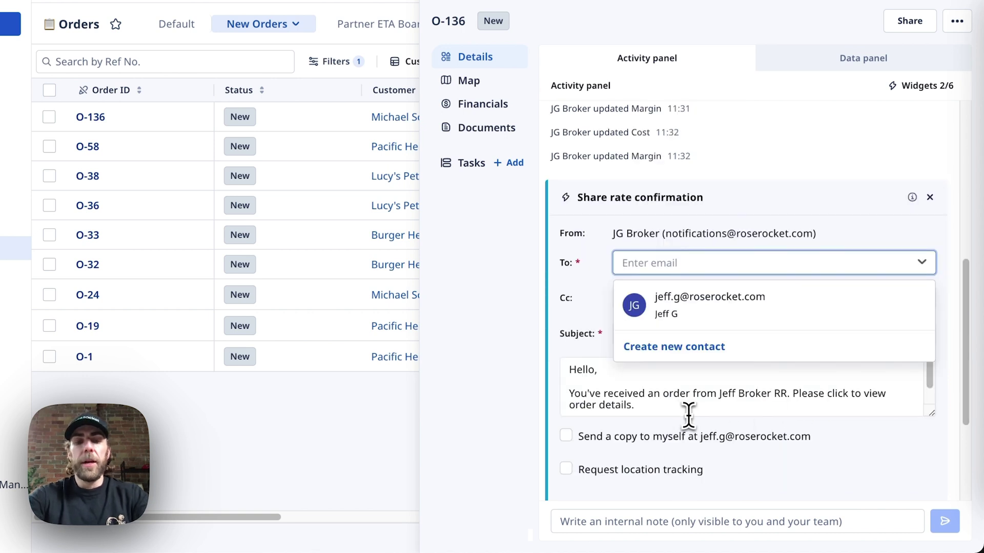
pyautogui.write('jeff')
pyautogui.click(716, 307)
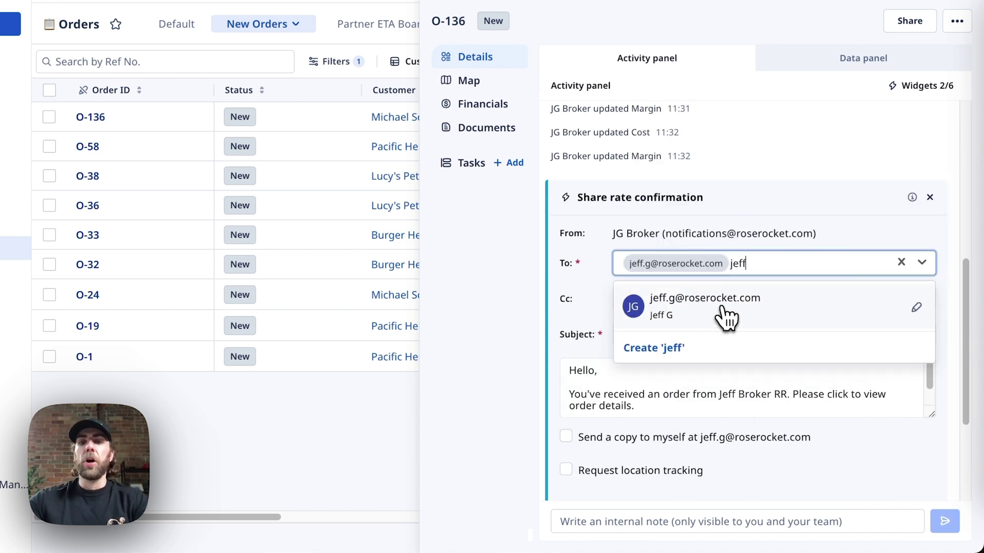
pyautogui.click(580, 275)
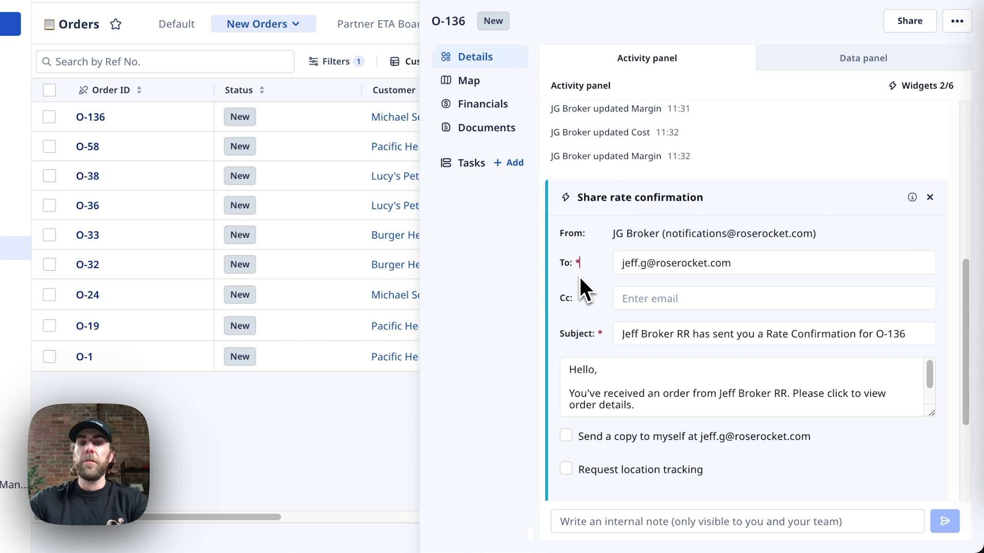
# Step: Send the rate confirmation email with location tracking requested and the bill of lading attached
pyautogui.scroll(-1, 586, 288)
pyautogui.scroll(-1, 586, 287)
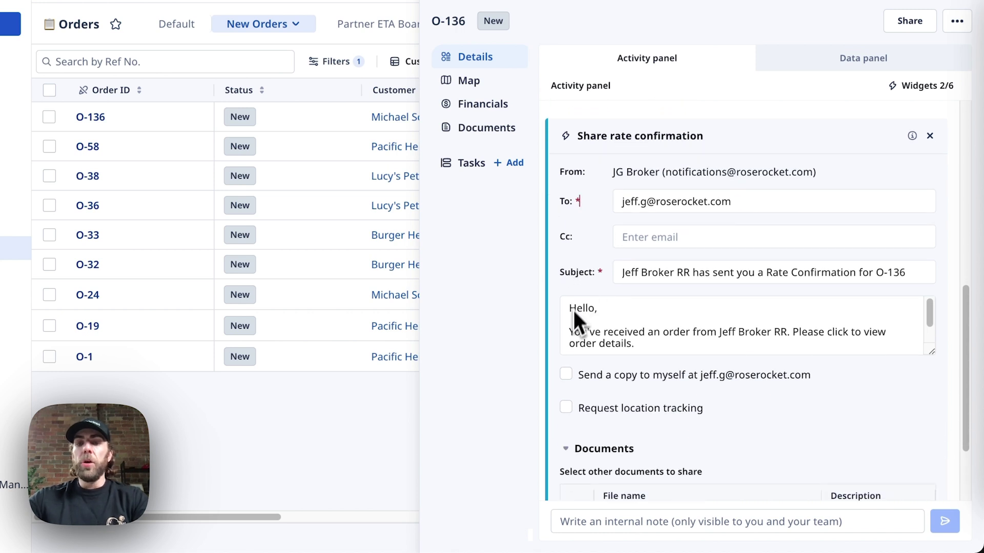
pyautogui.scroll(-1, 591, 434)
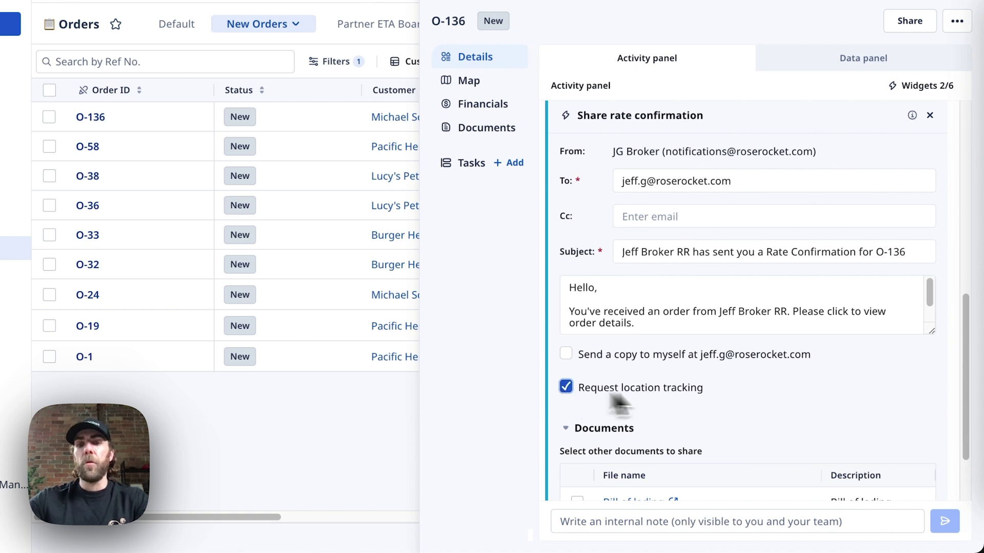
pyautogui.scroll(-3, 740, 399)
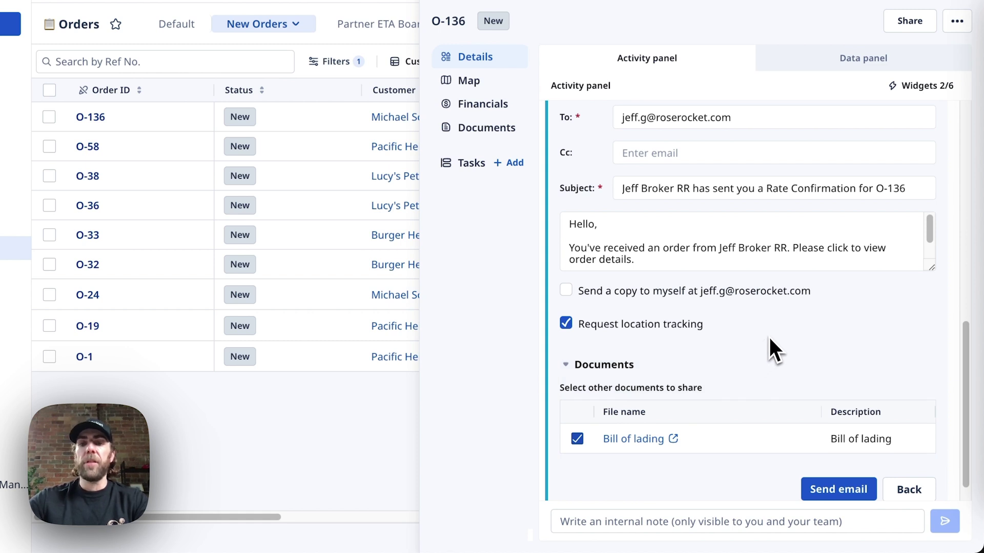
pyautogui.scroll(-1, 769, 337)
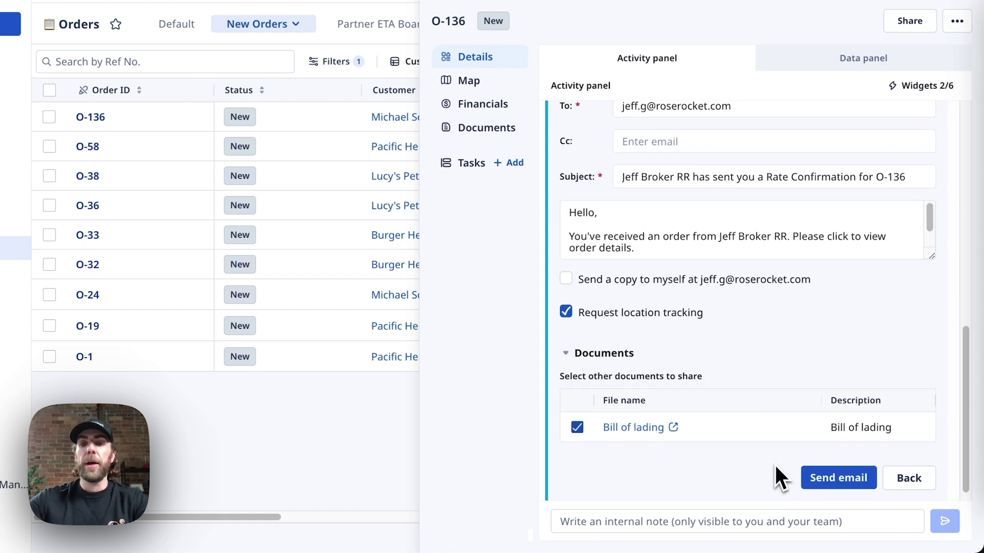
pyautogui.scroll(-1, 776, 477)
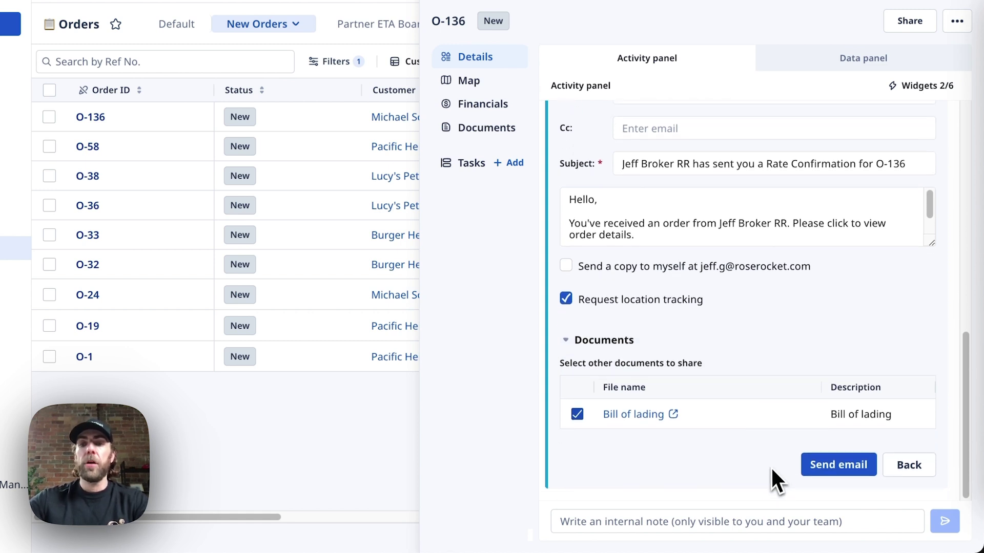
pyautogui.click(859, 471)
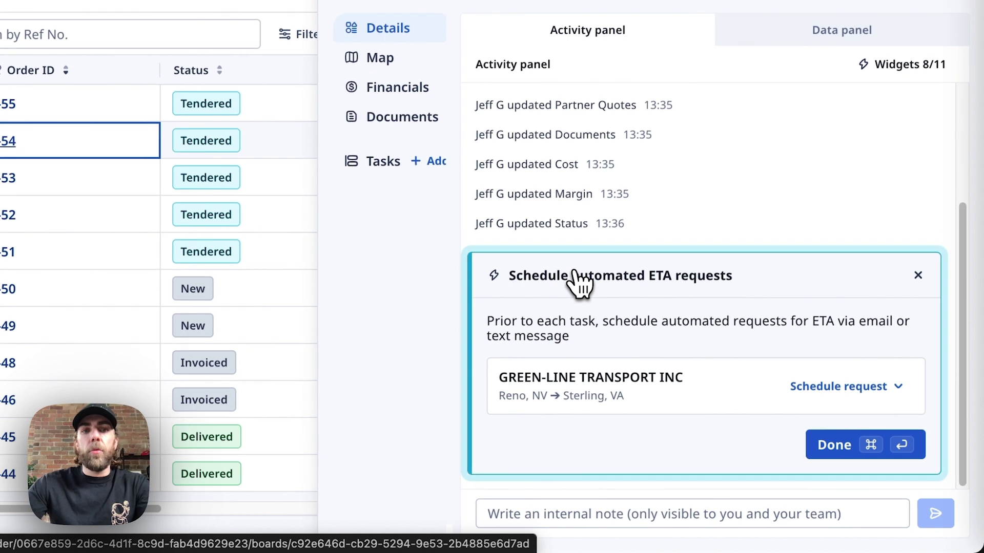
# Step: Bring up the Schedule request choices on O-54's ETA widget for GREEN-LINE TRANSPORT INC
pyautogui.click(836, 399)
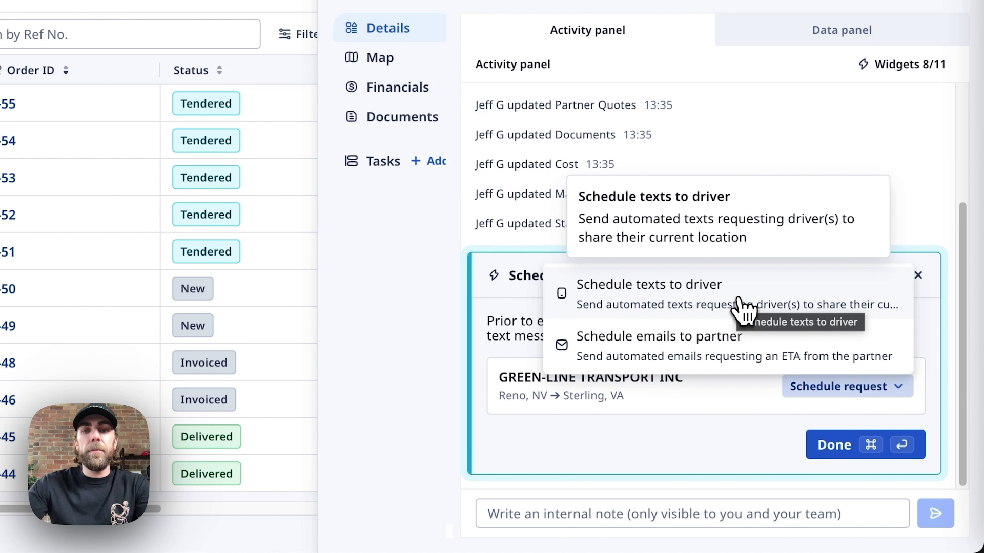
# Step: Schedule ETA request emails to GREEN-LINE TRANSPORT INC, addressed to its saved contact
pyautogui.click(780, 354)
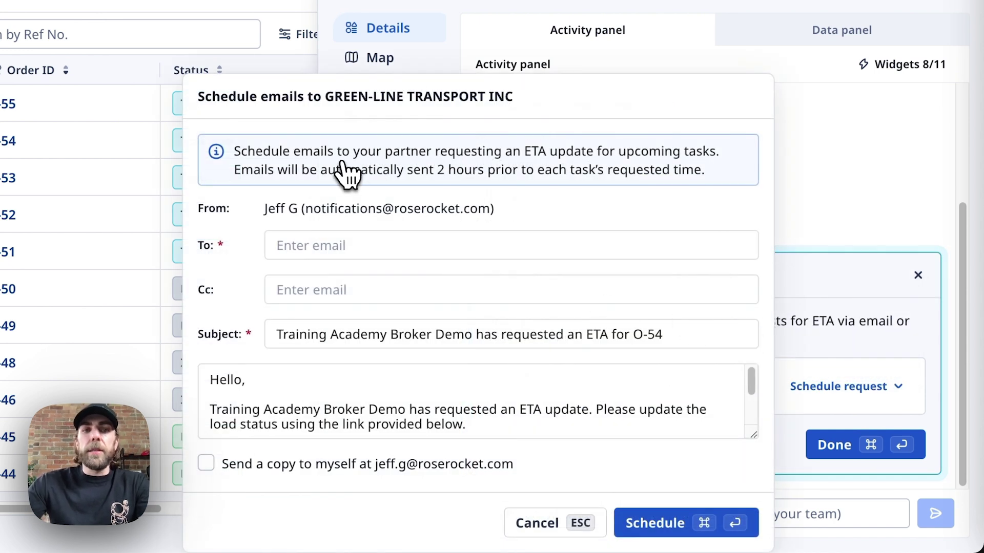
pyautogui.click(362, 252)
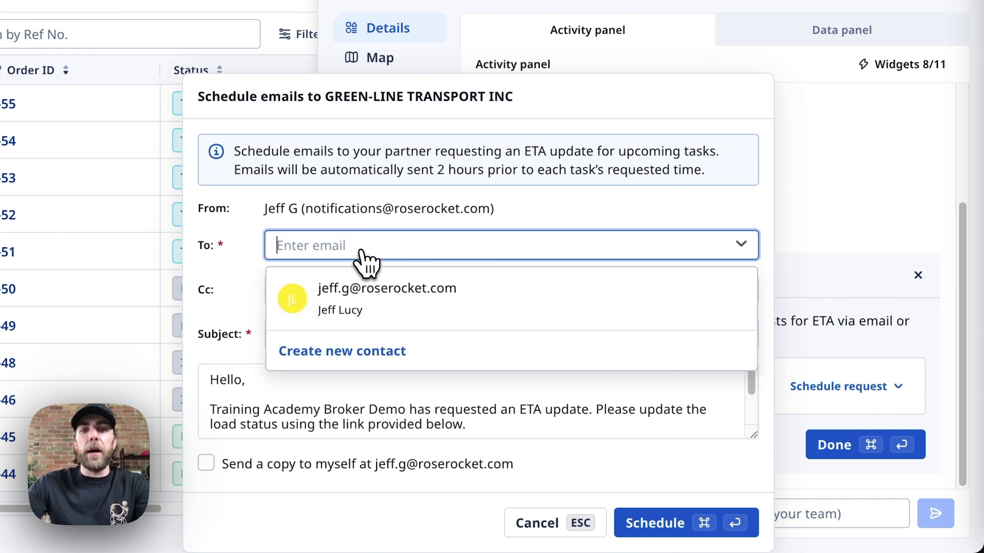
pyautogui.click(384, 309)
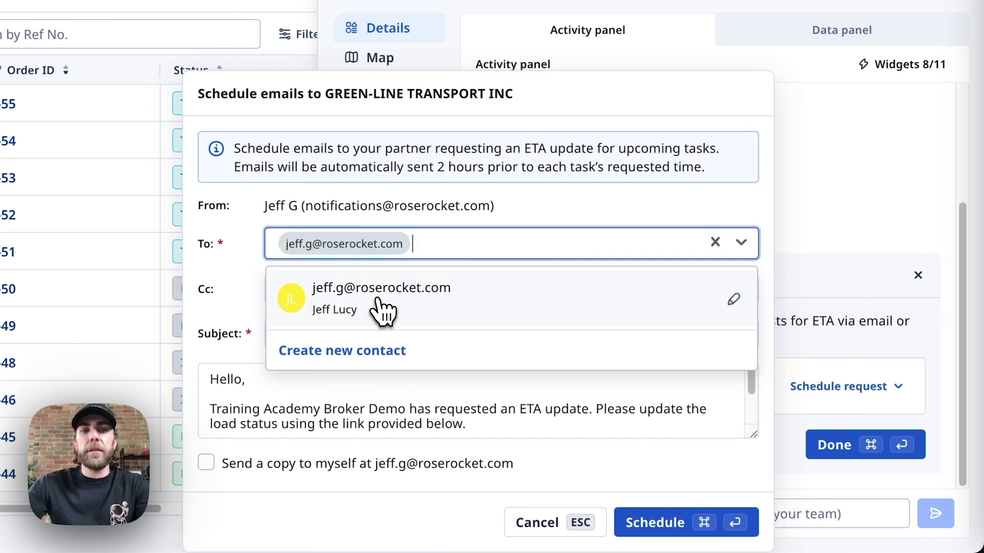
pyautogui.click(234, 285)
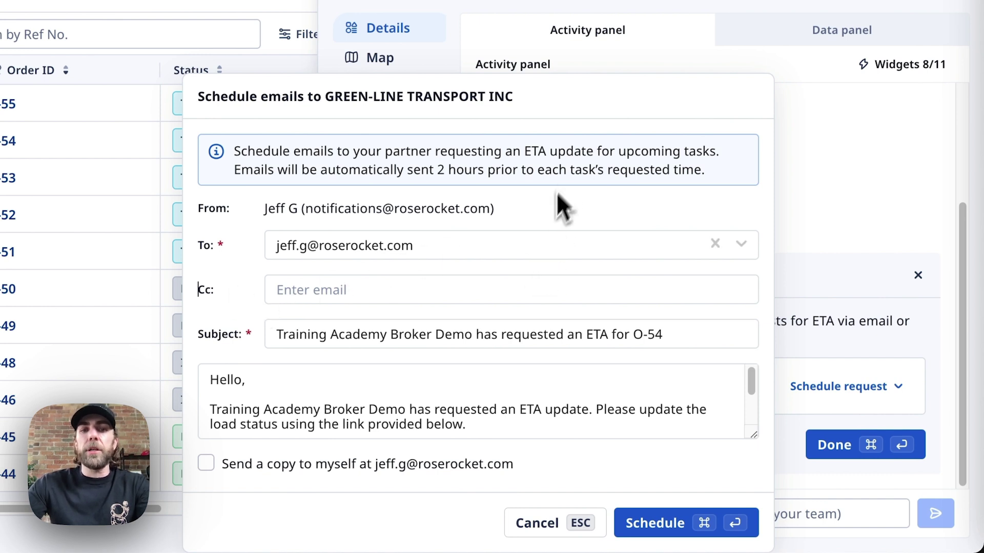
pyautogui.click(473, 254)
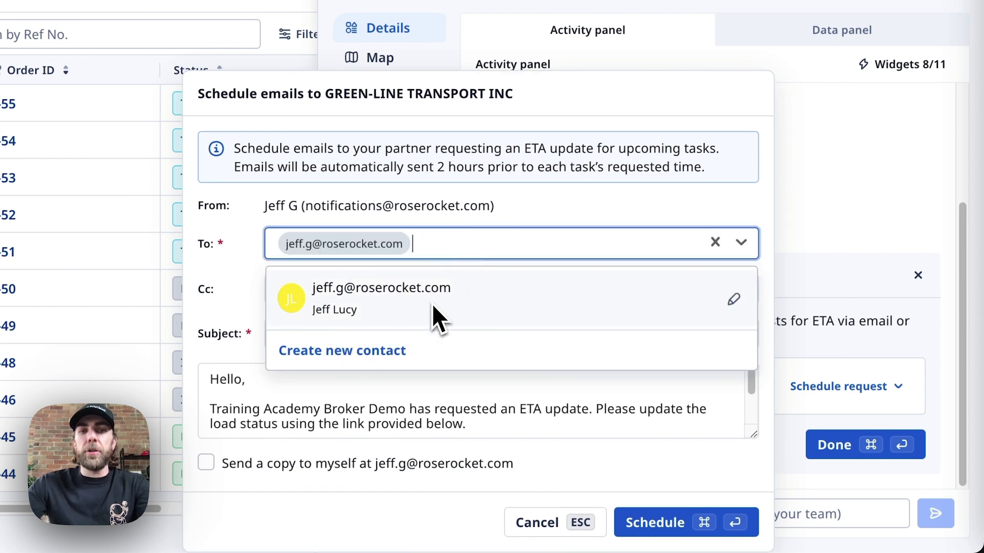
pyautogui.click(222, 286)
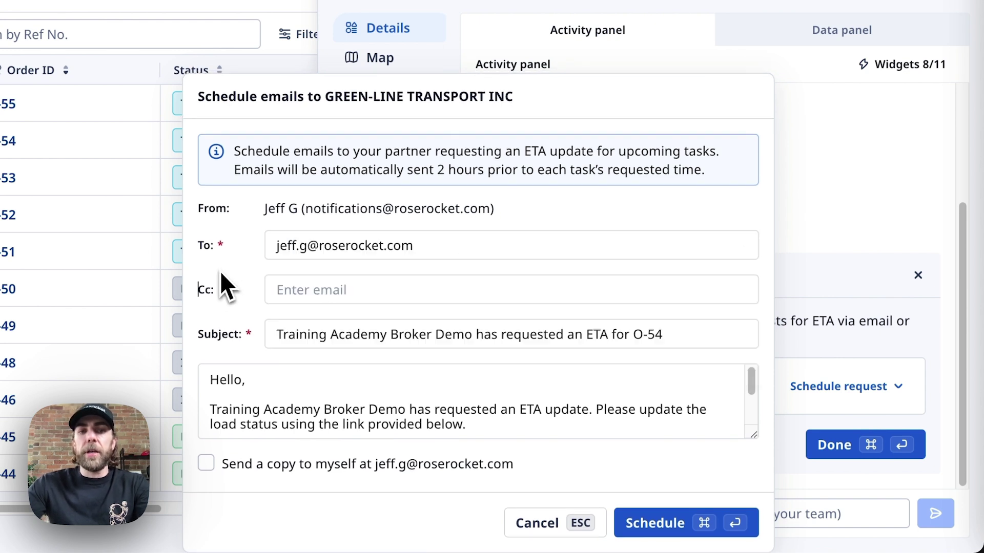
pyautogui.click(654, 523)
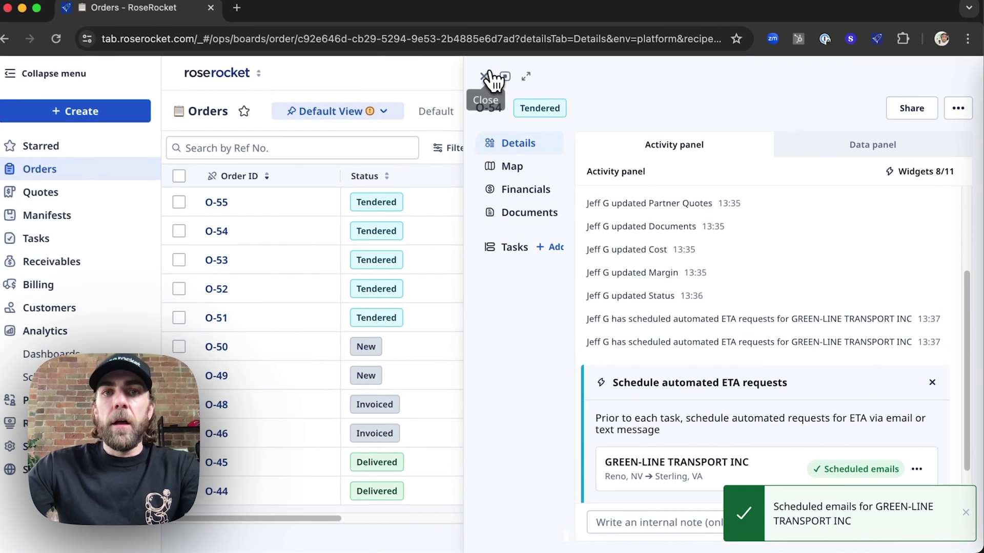
# Step: On order O-55, schedule driver location texts using the driver's mobile number
pyautogui.click(430, 26)
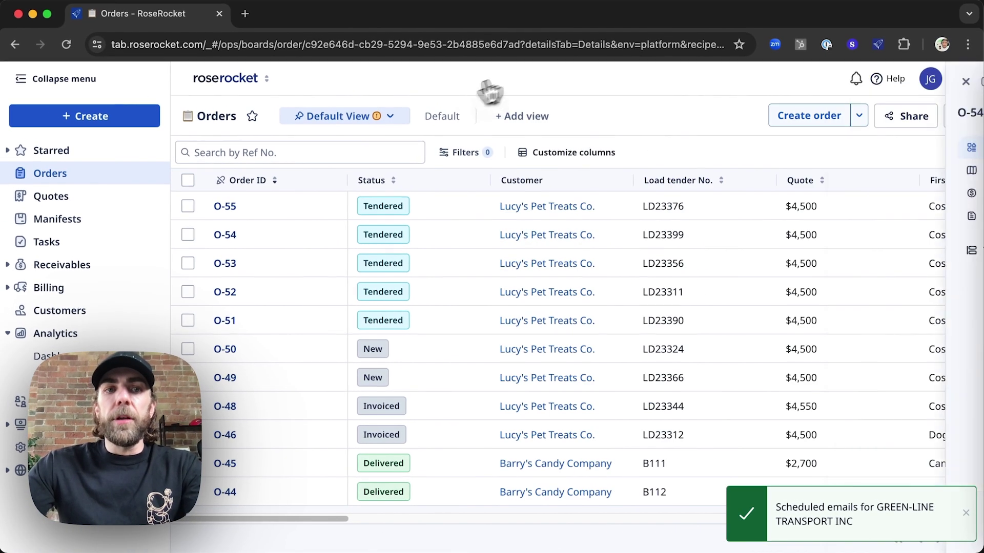
pyautogui.click(231, 210)
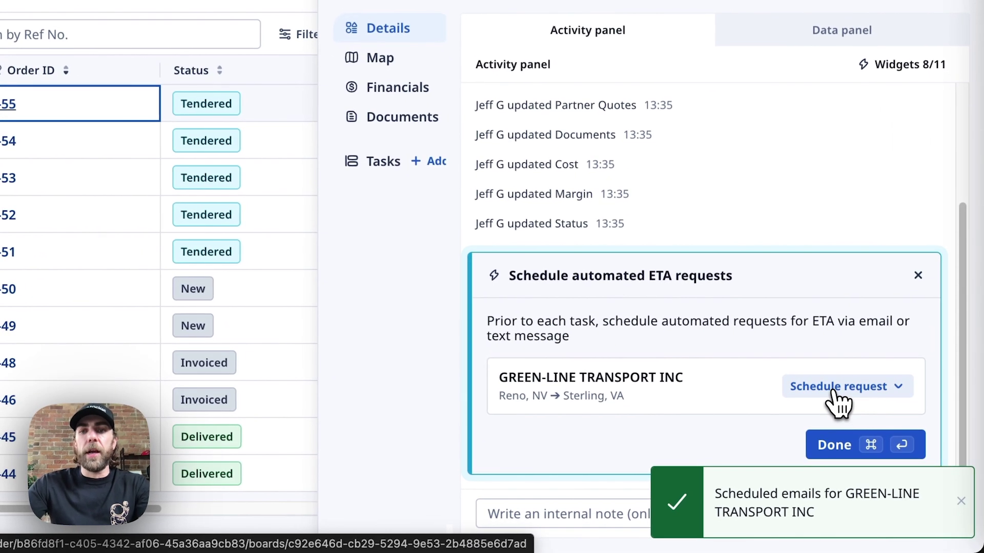
pyautogui.click(834, 392)
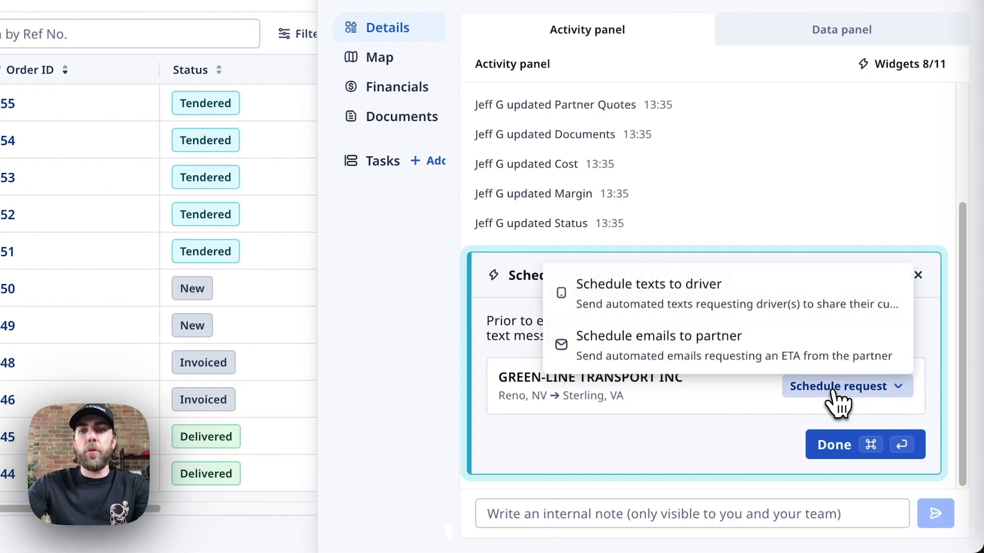
pyautogui.click(803, 303)
pyautogui.click(235, 463)
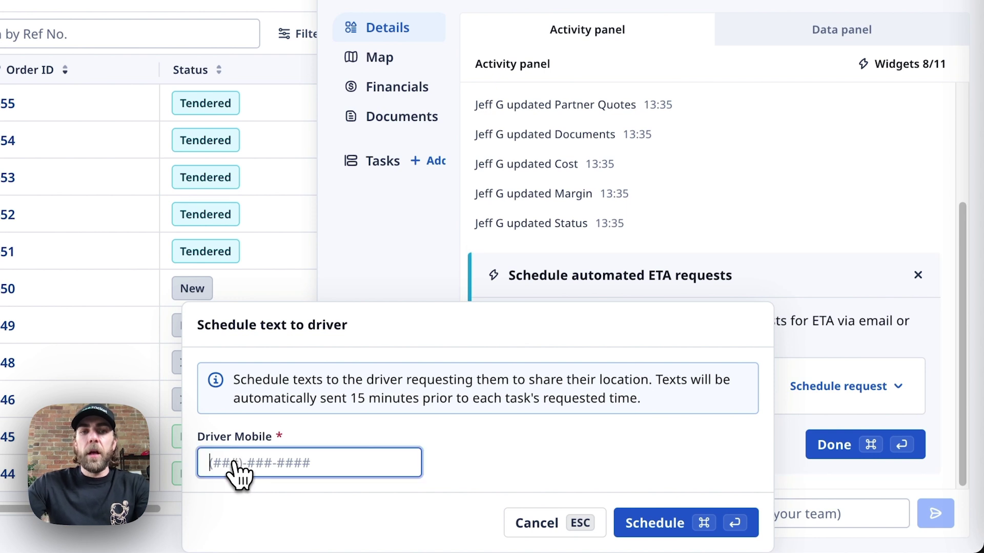
pyautogui.write('416-555-1234')
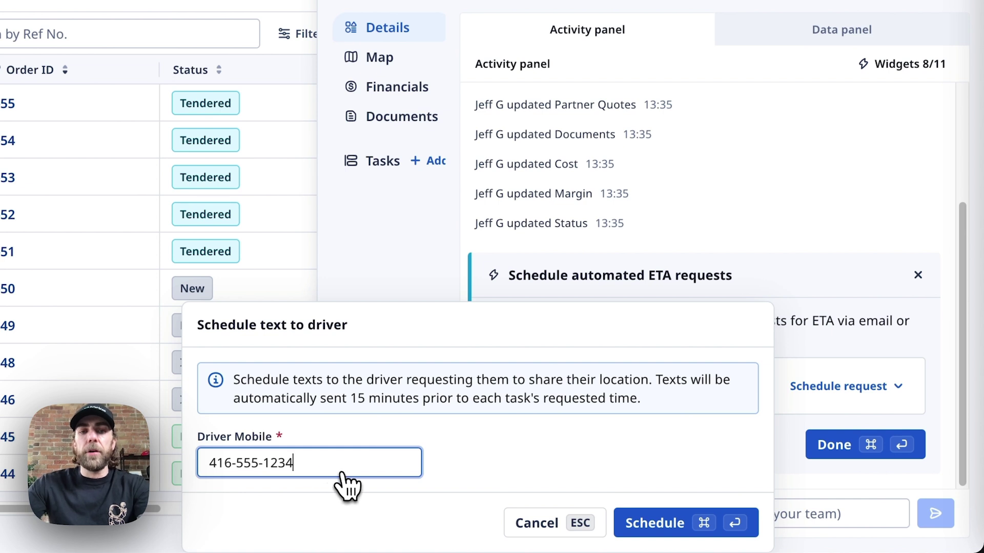
pyautogui.click(647, 526)
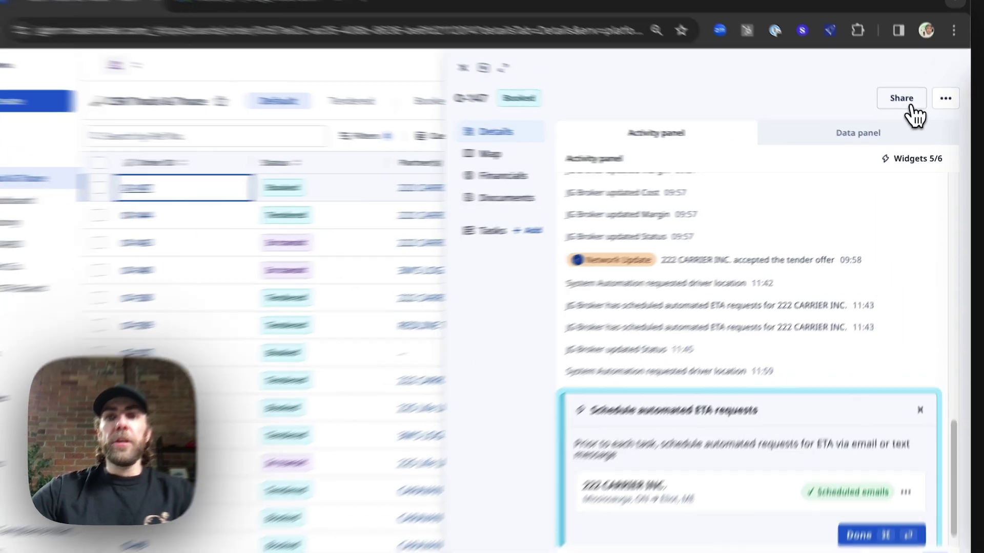
# Step: Enable and copy O-147's public sharing link, then close its detail panel
pyautogui.click(905, 105)
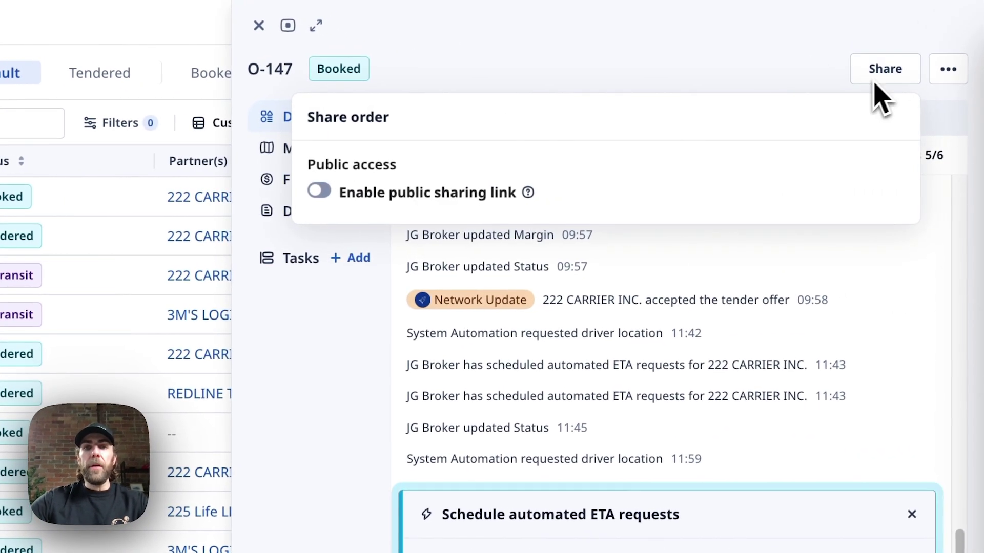
pyautogui.click(313, 192)
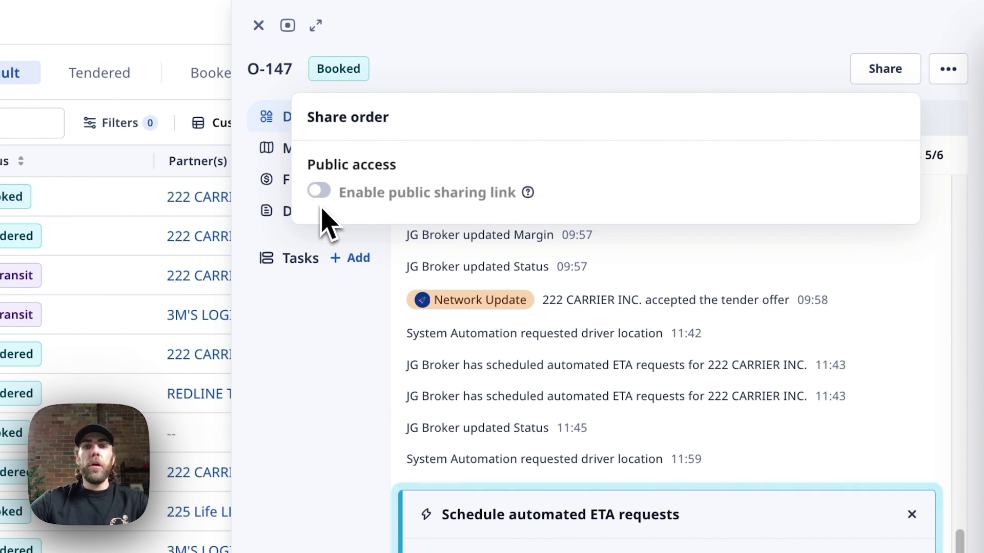
pyautogui.click(325, 194)
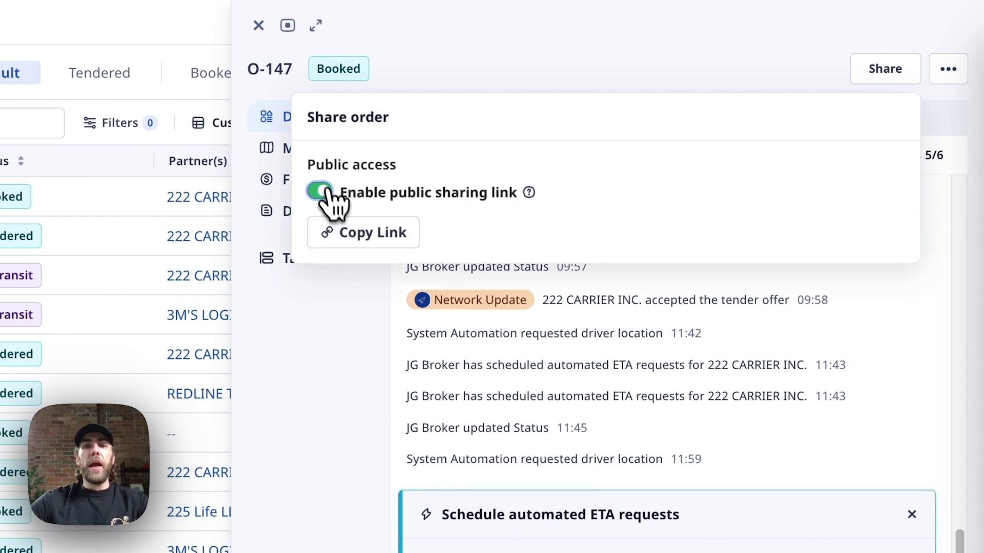
pyautogui.click(358, 234)
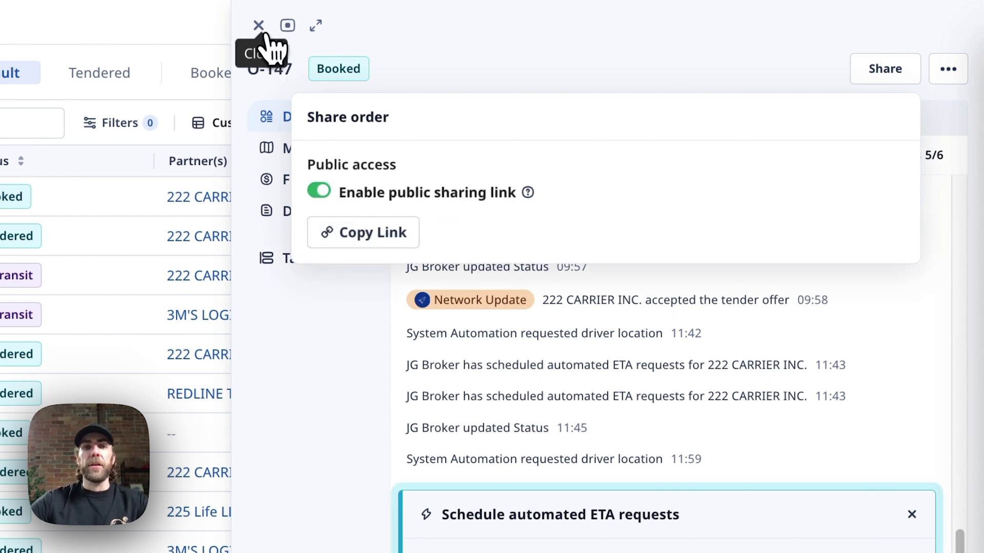
pyautogui.click(258, 25)
pyautogui.click(258, 25)
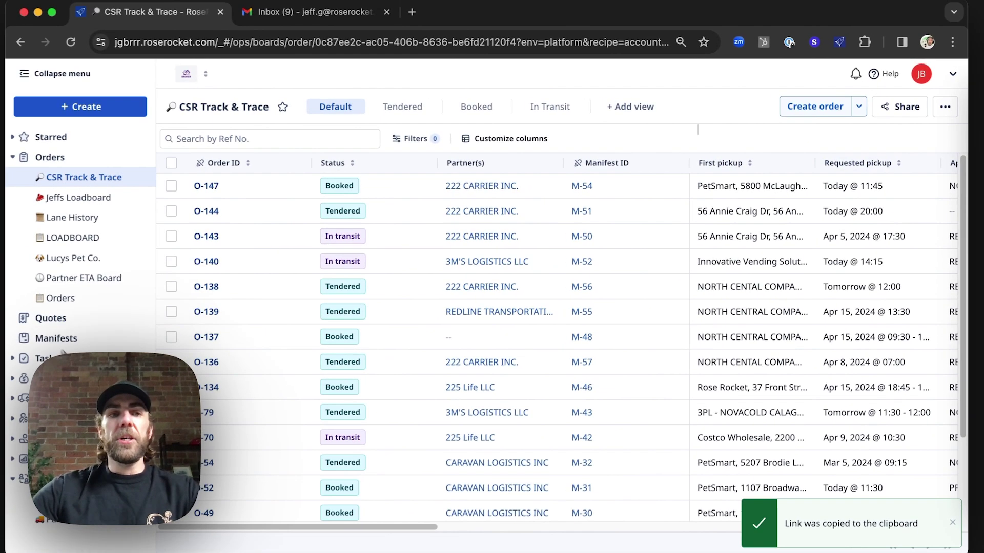
# Step: Switch to the Lucys Pet Co. board under Orders in the sidebar
pyautogui.click(114, 262)
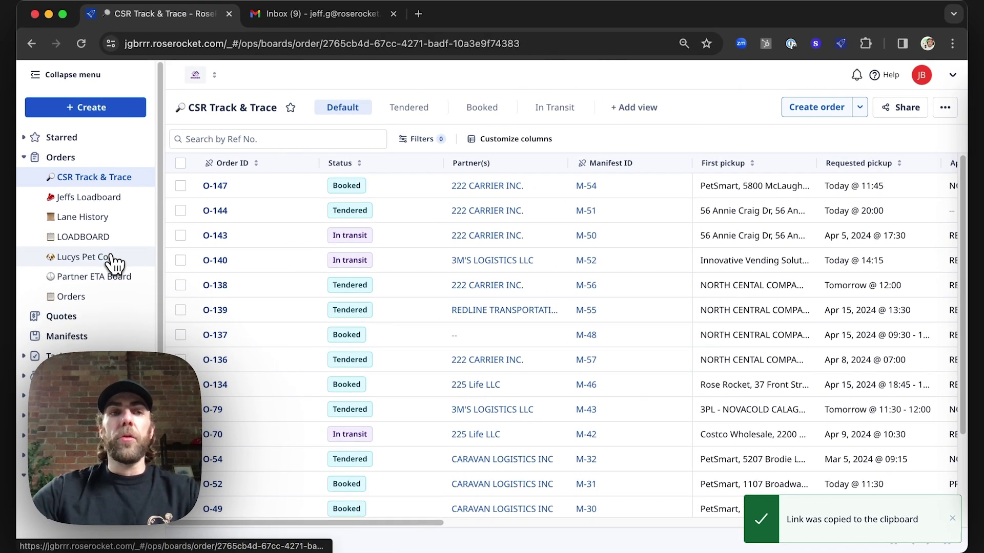